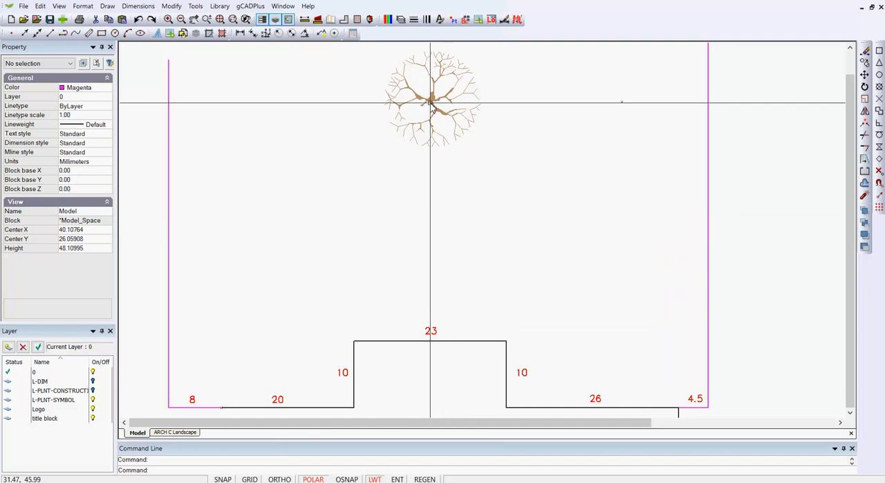
Step: Delete the vertical construction line running from the middle of the 23-long house wall up through the tree
{"action": "left_click", "coordinate": [451, 226]}
{"action": "left_click", "coordinate": [421, 202]}
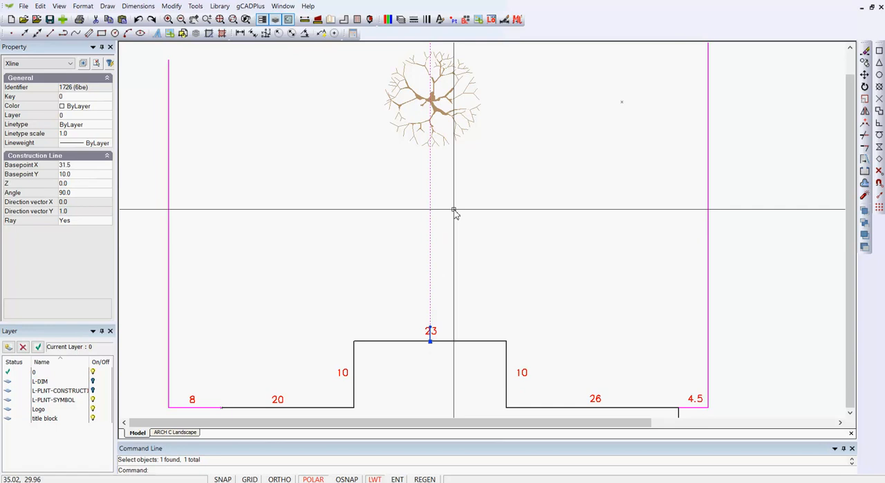
{"action": "key", "text": "Delete"}
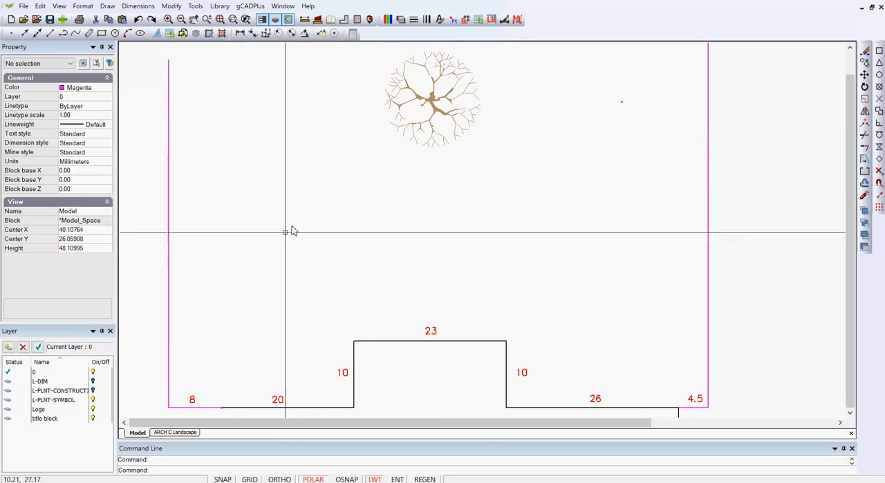
Step: Examine where the magenta boundary lines meet the house baseline and check the properties of the left and right side boundaries
{"action": "scroll", "coordinate": [221, 415], "scroll_direction": "up", "scroll_amount": 2}
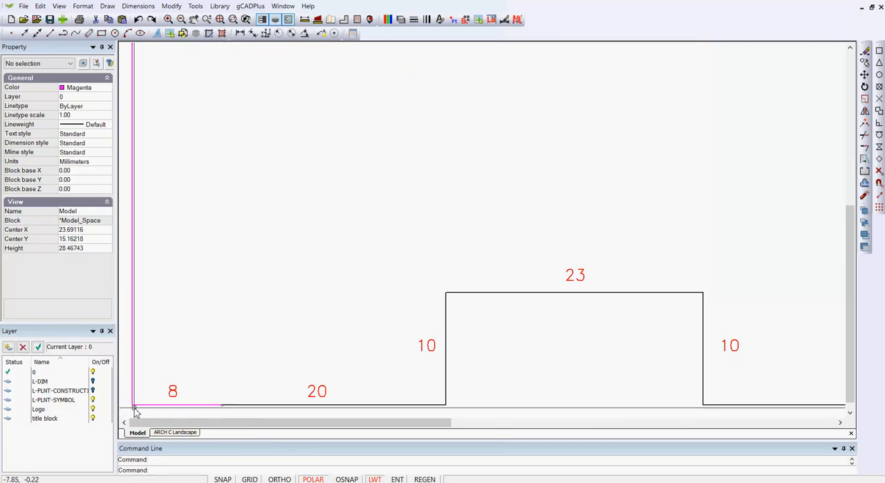
{"action": "scroll", "coordinate": [230, 389], "scroll_direction": "down", "scroll_amount": 1}
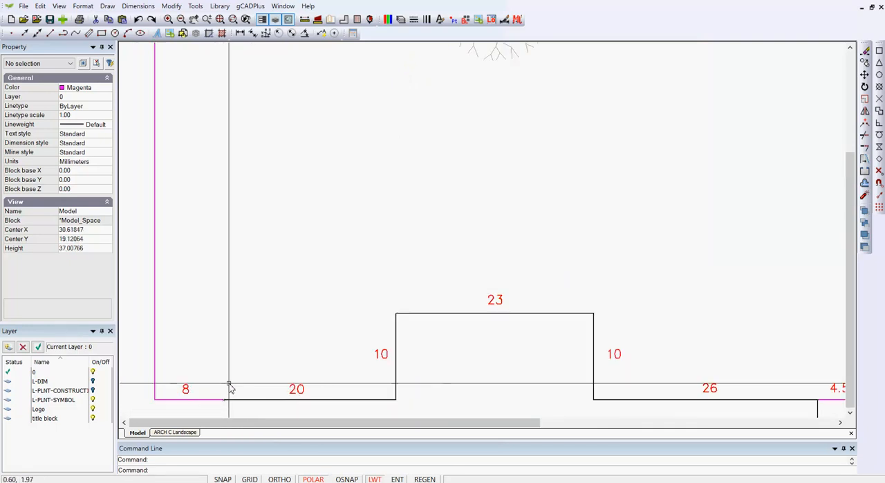
{"action": "scroll", "coordinate": [231, 388], "scroll_direction": "down", "scroll_amount": 1}
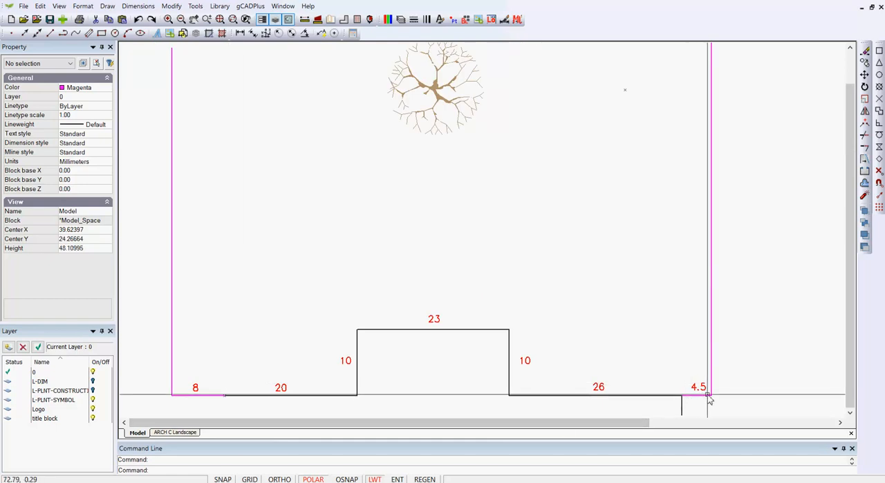
{"action": "scroll", "coordinate": [297, 191], "scroll_direction": "down", "scroll_amount": 1}
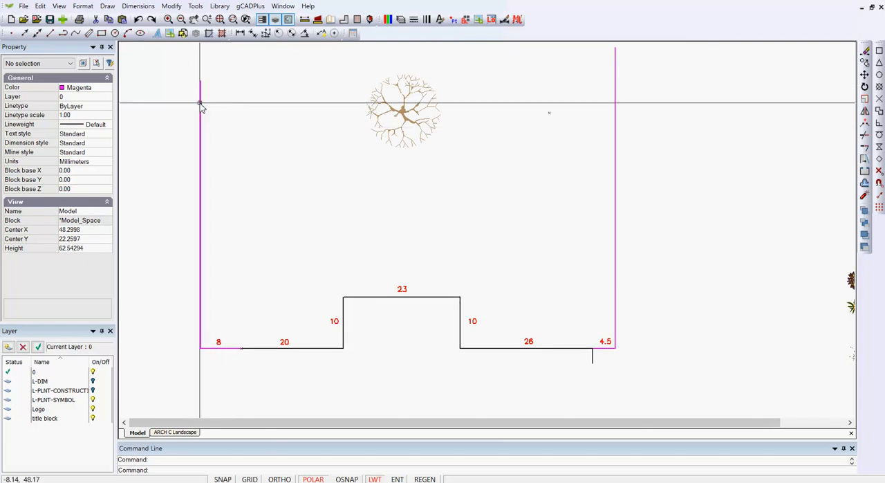
{"action": "left_click", "coordinate": [200, 140]}
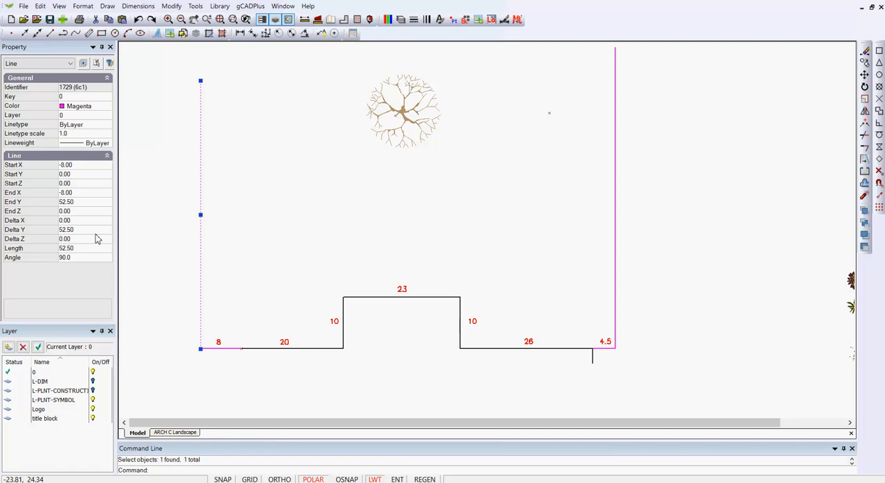
{"action": "key", "text": "Escape"}
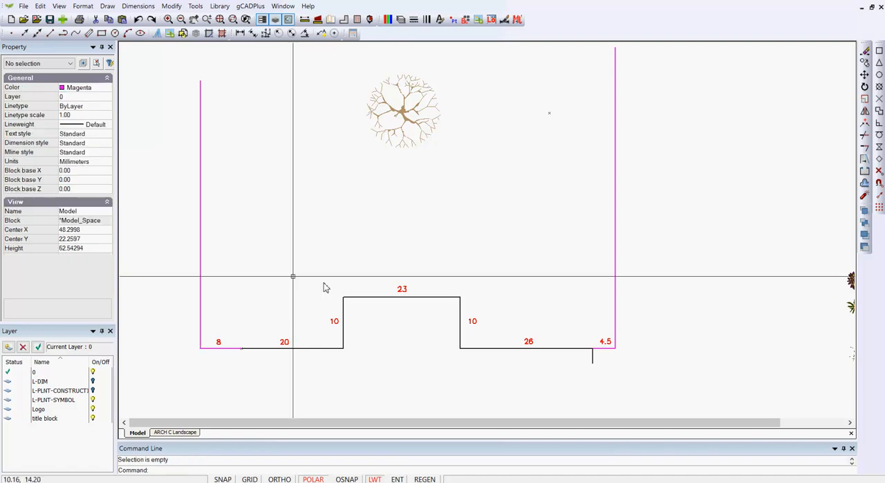
{"action": "left_click", "coordinate": [617, 256]}
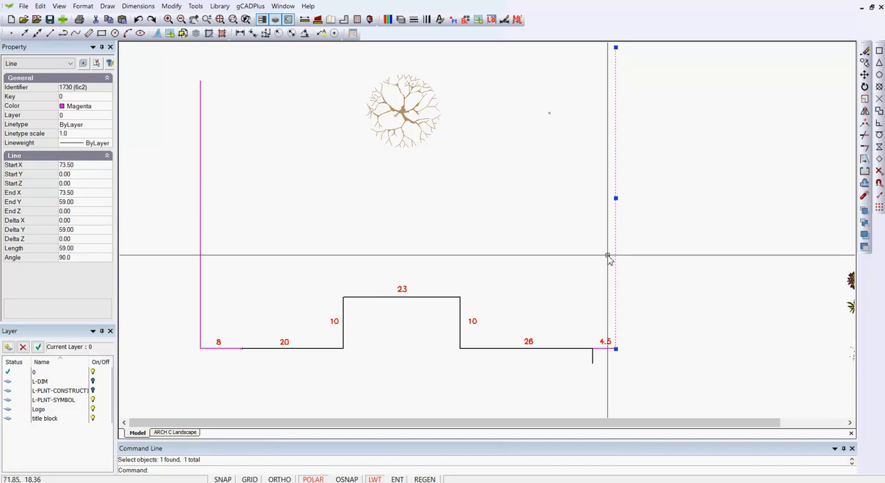
{"action": "key", "text": "Escape"}
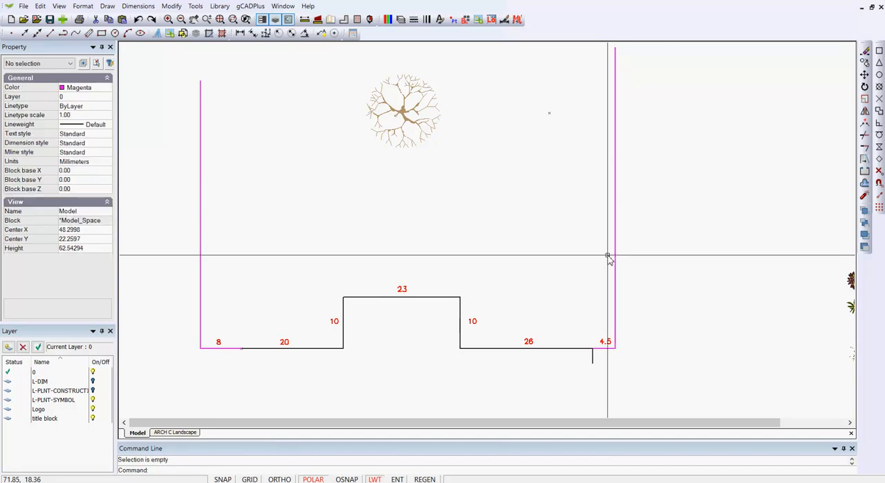
Step: Draw the rear boundary as a line from the upper end of the left boundary to the upper end of the right boundary
{"action": "middle_click_drag", "start_coordinate": [485, 160], "coordinate": [488, 188]}
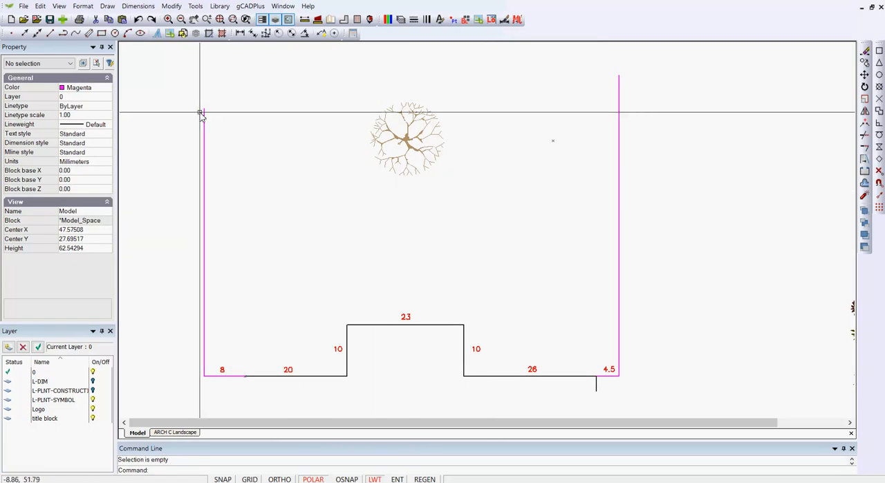
{"action": "left_click", "coordinate": [50, 34]}
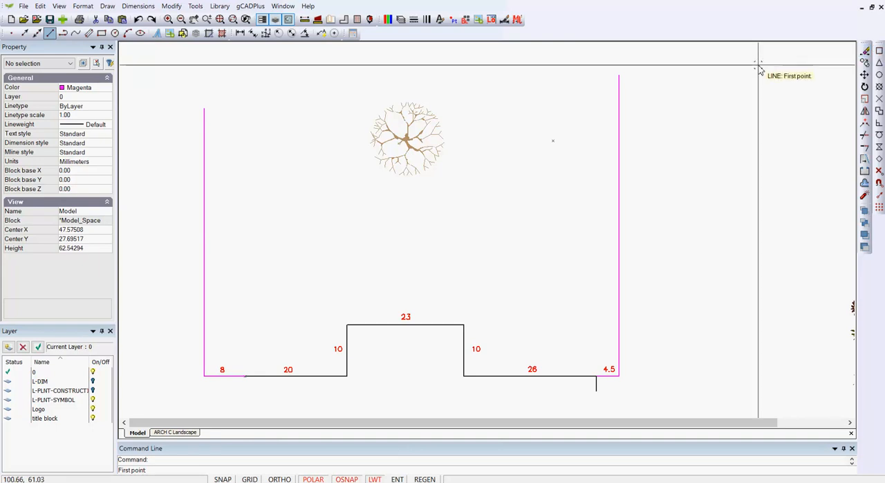
{"action": "left_click", "coordinate": [204, 108]}
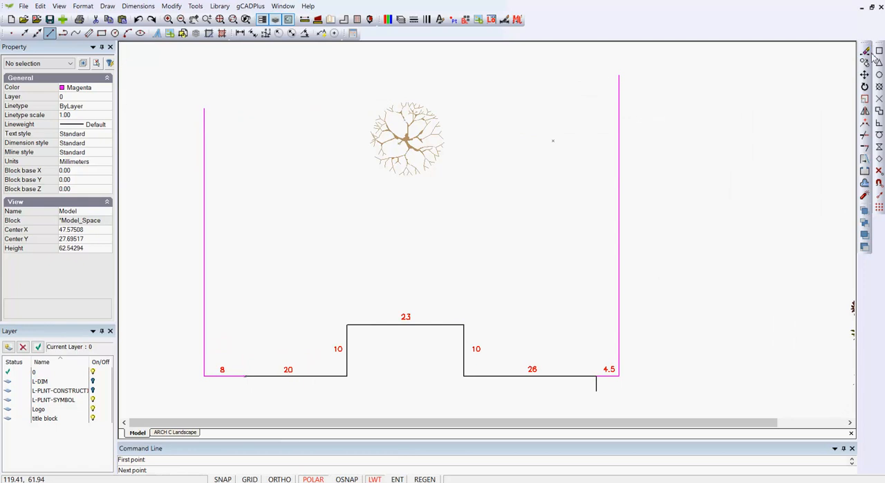
{"action": "left_click", "coordinate": [619, 75]}
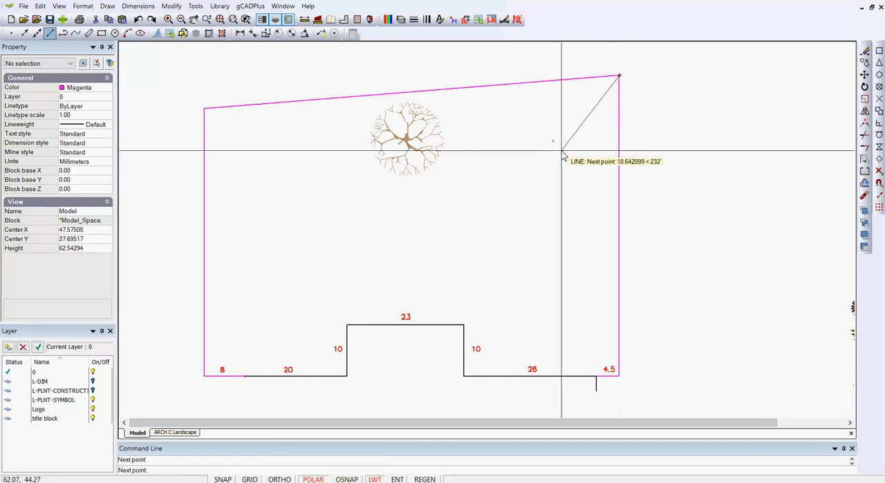
{"action": "right_click", "coordinate": [564, 157]}
{"action": "left_click", "coordinate": [583, 158]}
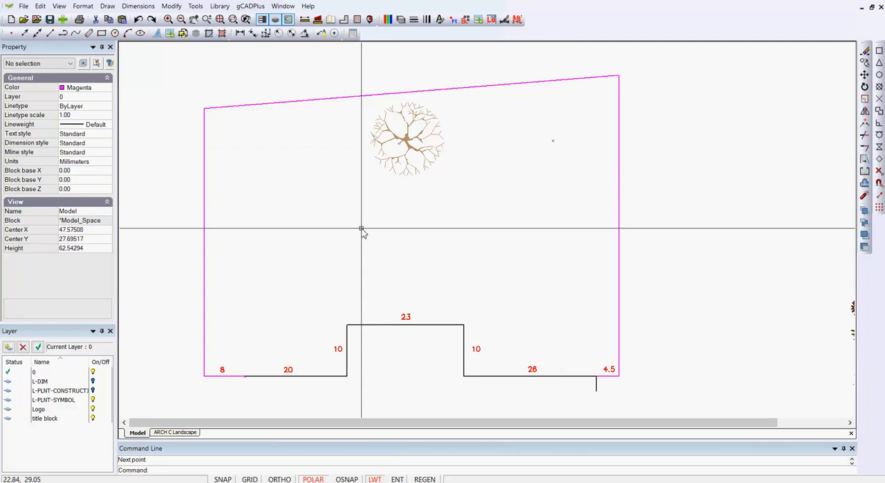
Step: Identify the left, rear and right boundary lines together as the property outline, then clear the selection
{"action": "left_click", "coordinate": [204, 292]}
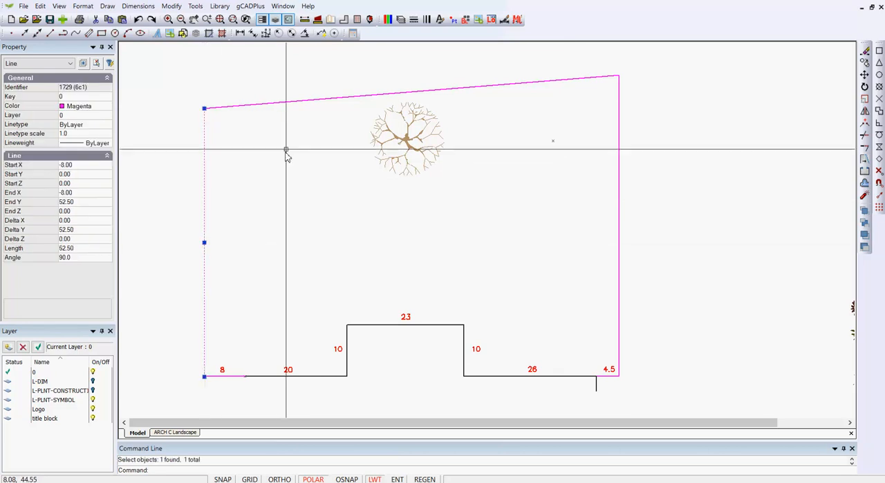
{"action": "left_click", "coordinate": [299, 105]}
{"action": "left_click", "coordinate": [619, 270]}
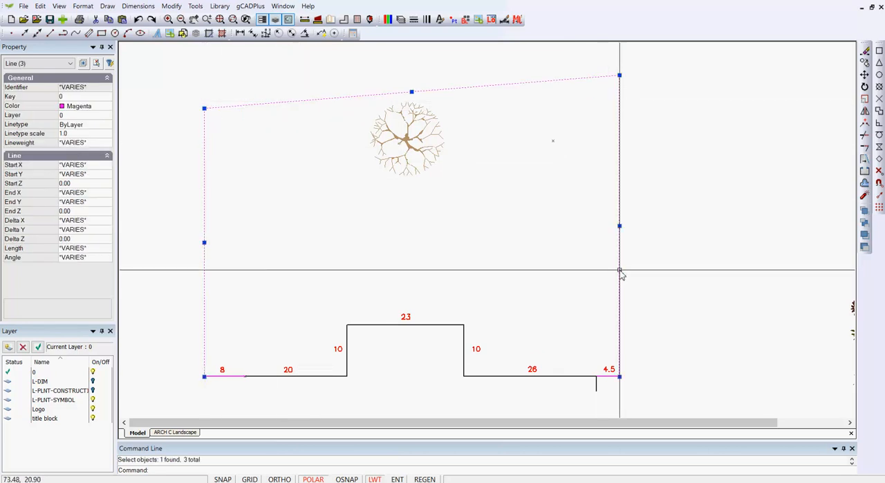
{"action": "key", "text": "Escape"}
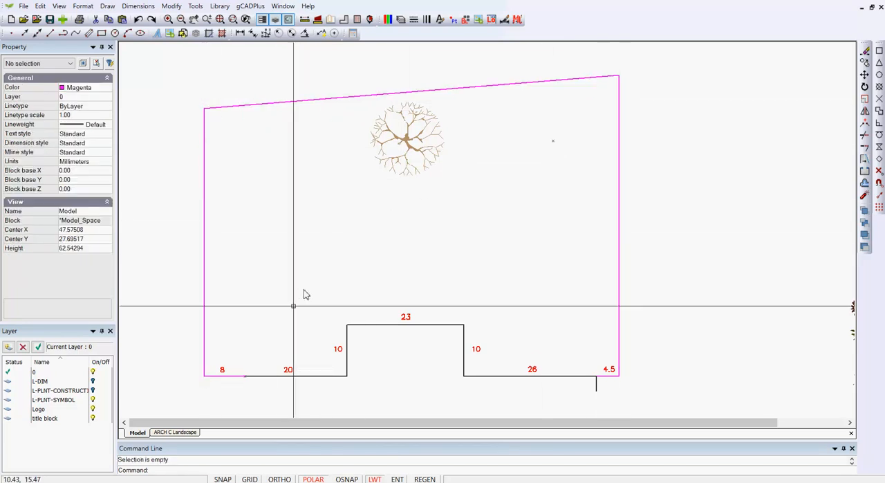
Step: Delete the magenta offset line between the left boundary and the house, together with its label 8
{"action": "left_click_drag", "start_coordinate": [232, 393], "coordinate": [223, 370]}
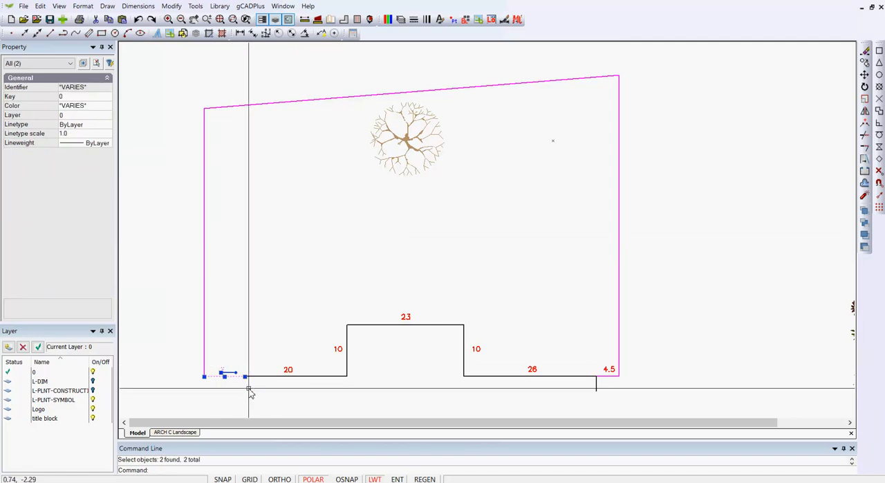
{"action": "key", "text": "Delete"}
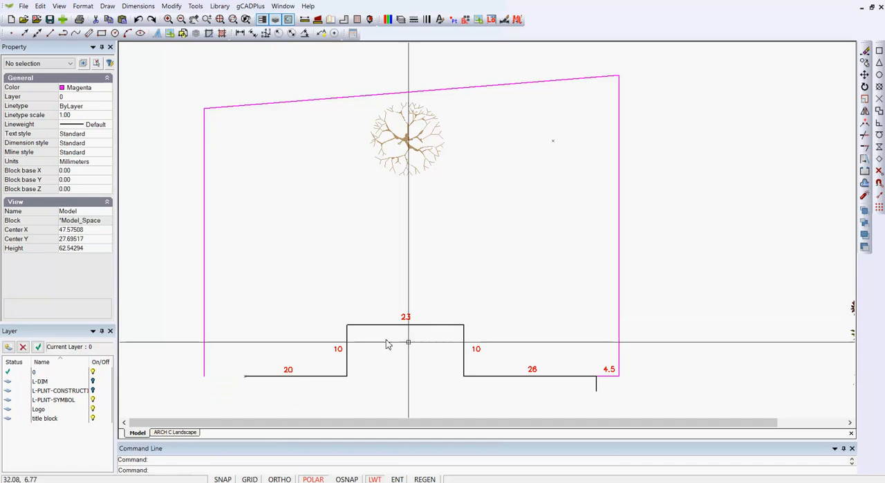
Step: Erase the magenta offset line between the house and the right boundary, together with its label 4.5
{"action": "scroll", "coordinate": [609, 391], "scroll_direction": "up", "scroll_amount": 4}
{"action": "scroll", "coordinate": [611, 386], "scroll_direction": "down", "scroll_amount": 1}
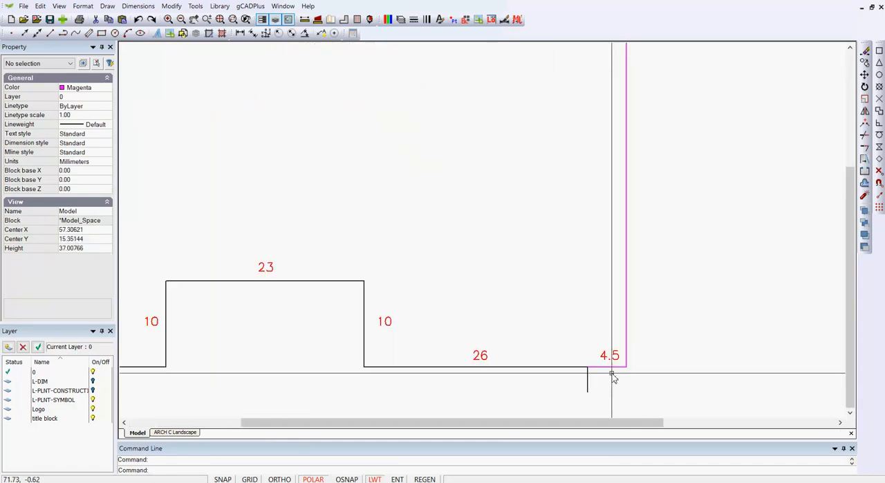
{"action": "scroll", "coordinate": [613, 380], "scroll_direction": "down", "scroll_amount": 1}
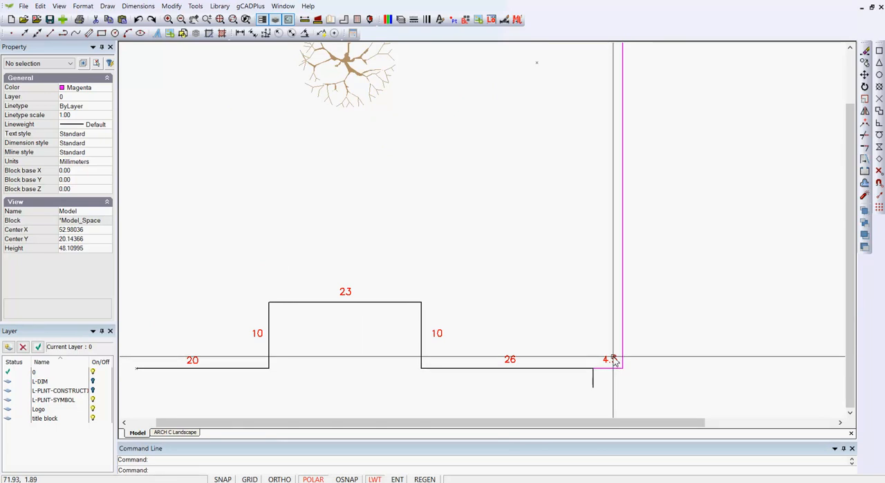
{"action": "left_click", "coordinate": [612, 359]}
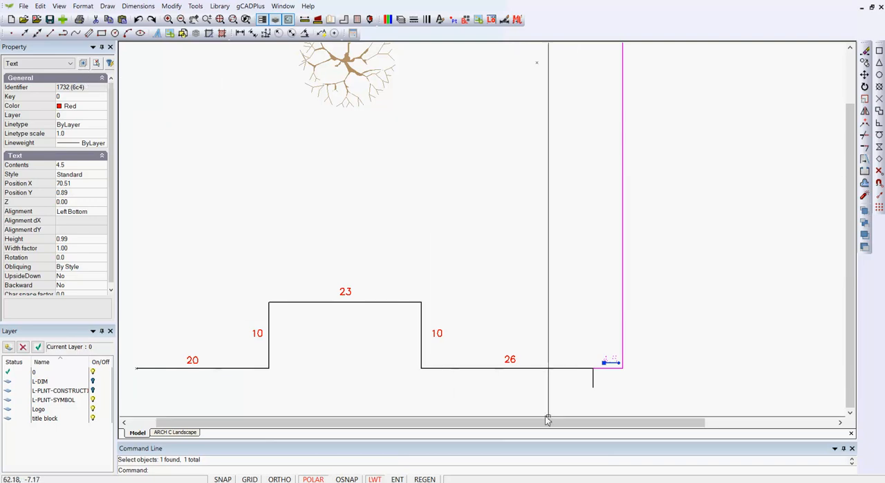
{"action": "left_click", "coordinate": [623, 382]}
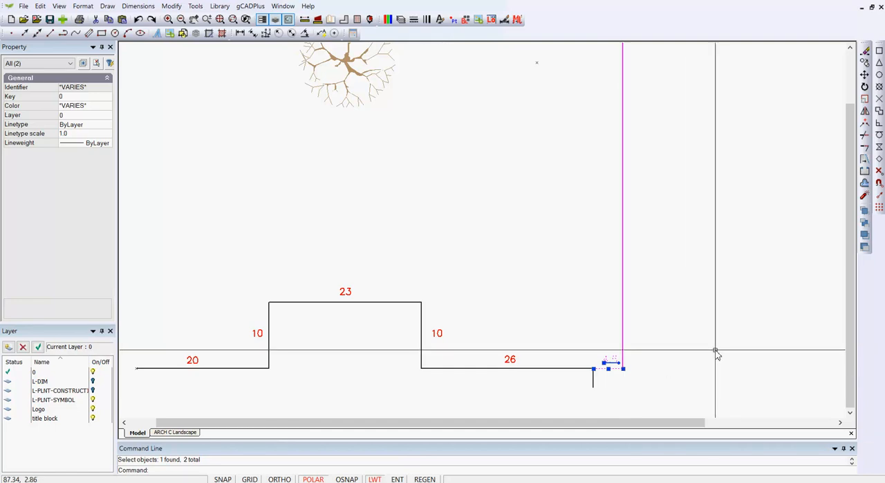
{"action": "right_click", "coordinate": [716, 353]}
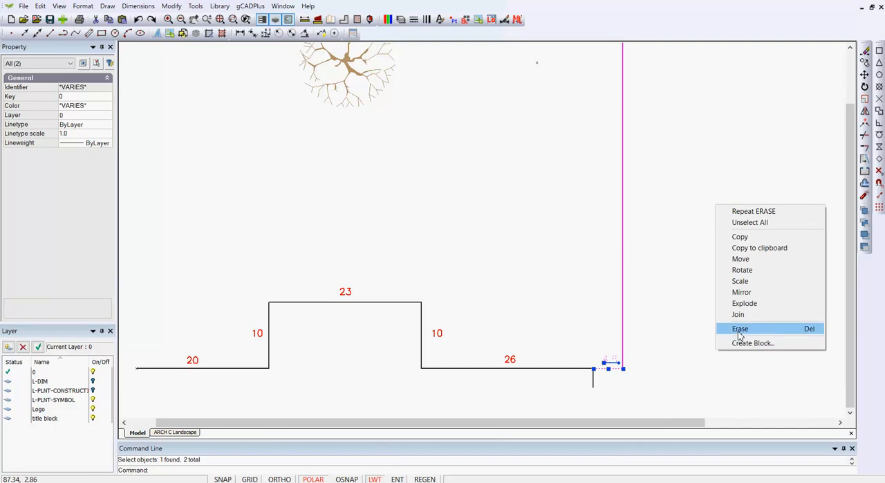
{"action": "left_click", "coordinate": [741, 329]}
{"action": "scroll", "coordinate": [387, 133], "scroll_direction": "down", "scroll_amount": 1}
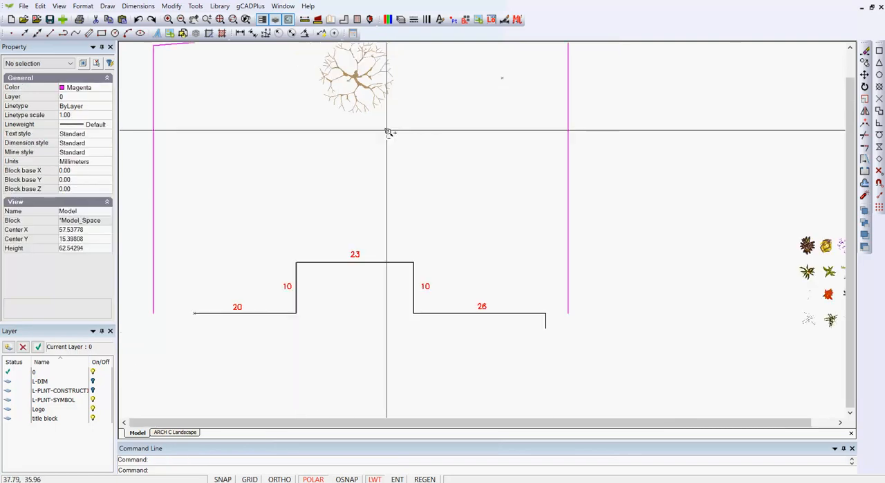
{"action": "scroll", "coordinate": [387, 132], "scroll_direction": "down", "scroll_amount": 1}
{"action": "middle_click_drag", "start_coordinate": [387, 143], "coordinate": [401, 242]}
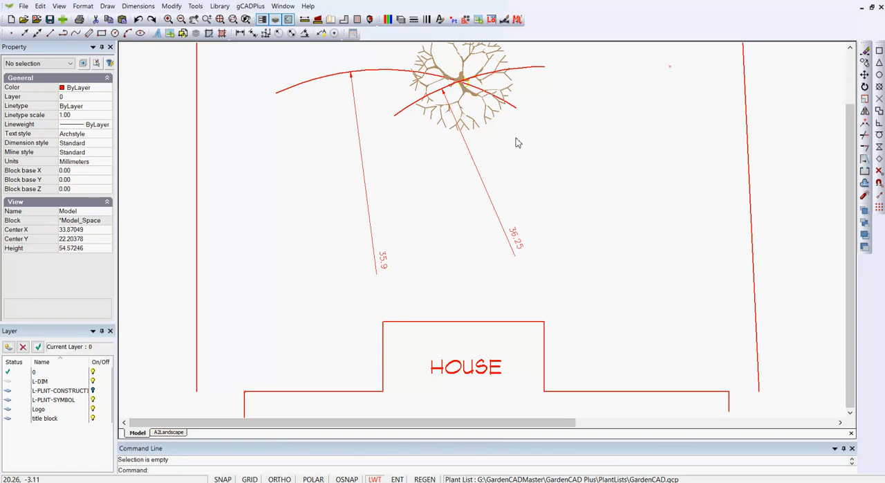
Step: Move the deciduous tree from the intersection of the two arcs to the open area near the right boundary
{"action": "left_click", "coordinate": [462, 72]}
{"action": "left_click", "coordinate": [462, 76]}
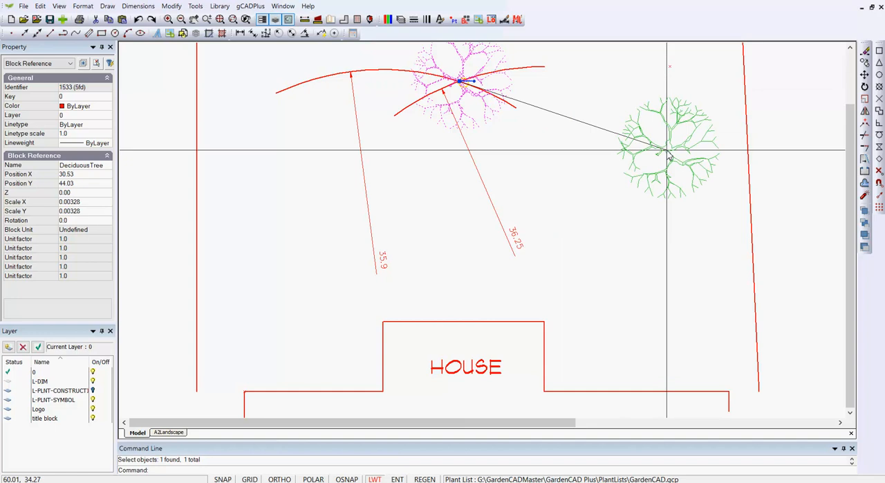
{"action": "left_click", "coordinate": [653, 148]}
{"action": "key", "text": "Escape"}
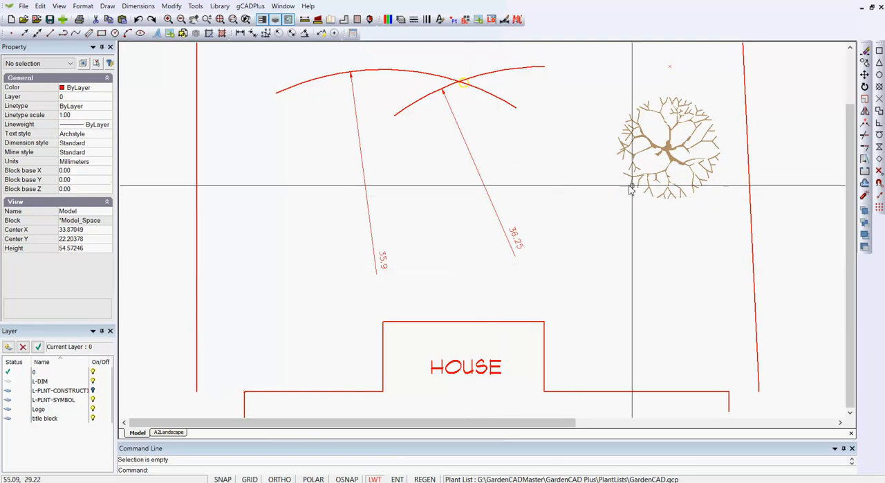
Step: Move the deciduous tree by its insertion point onto the intersection of the two arcs, using object snap for the destination
{"action": "left_click", "coordinate": [671, 159]}
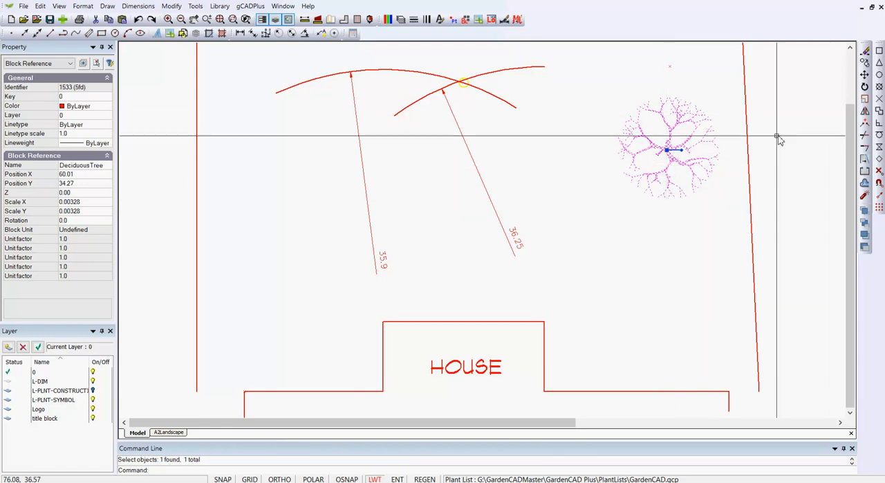
{"action": "right_click", "coordinate": [668, 151]}
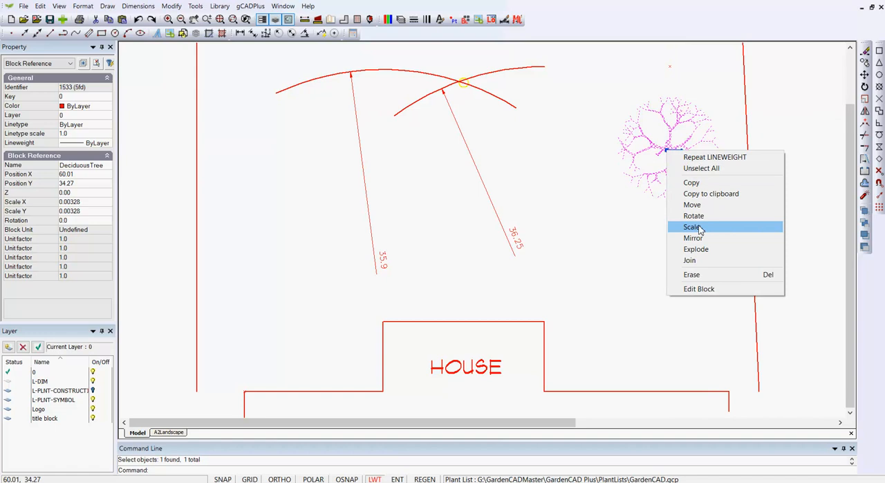
{"action": "left_click", "coordinate": [696, 199]}
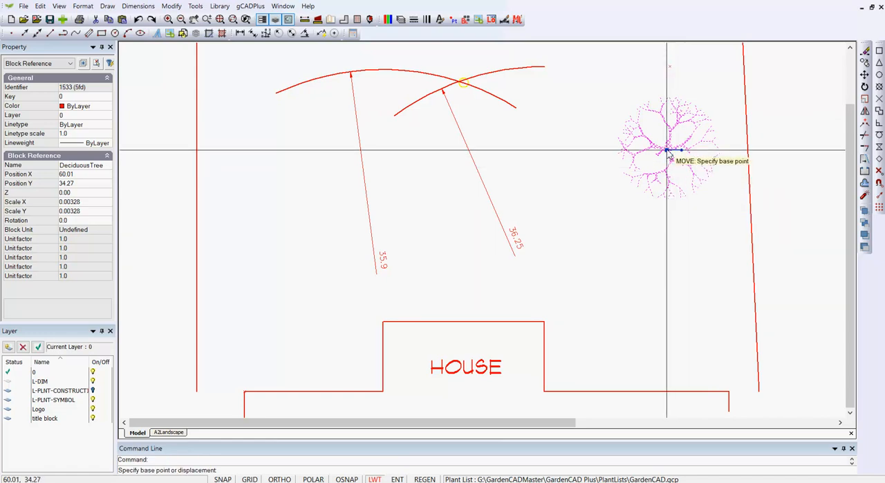
{"action": "left_click", "coordinate": [667, 150]}
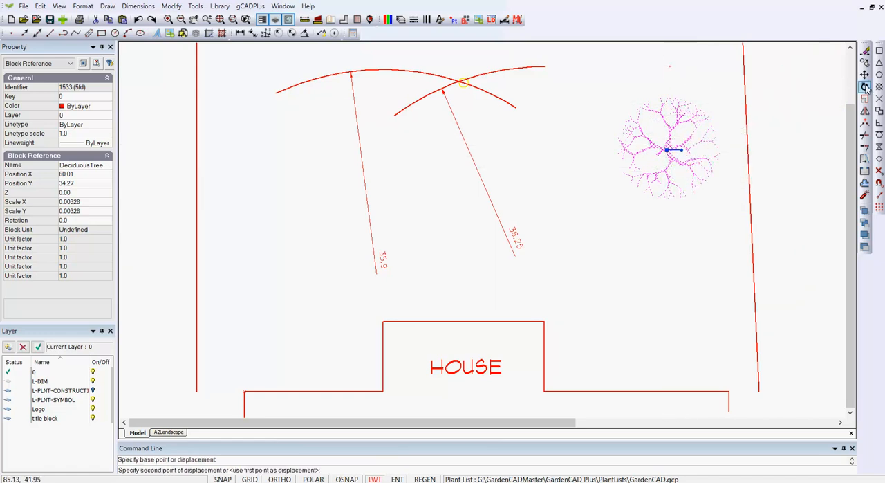
{"action": "key", "text": "F3"}
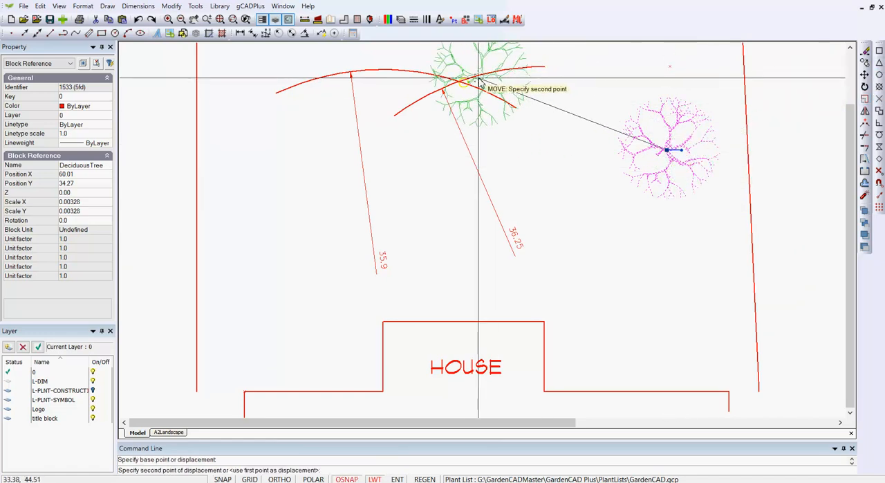
{"action": "left_click", "coordinate": [469, 99]}
{"action": "key", "text": "F3"}
{"action": "key", "text": "Escape"}
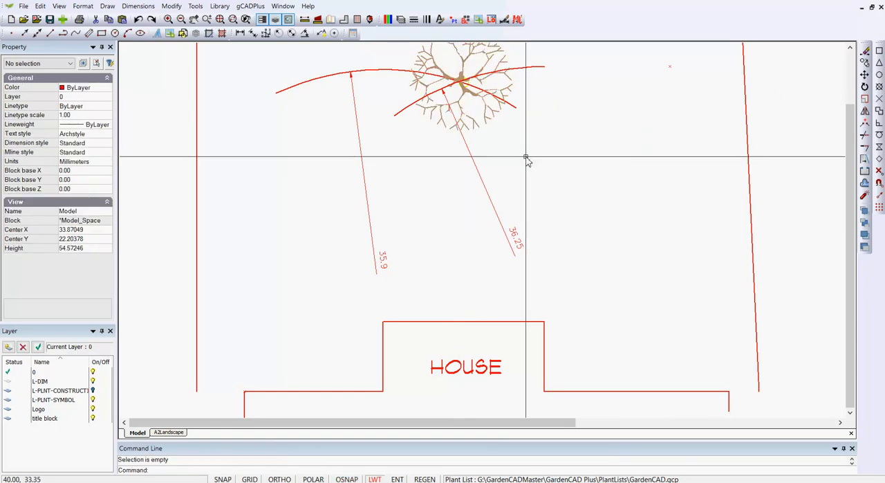
Step: Delete the 36.25 and 35.9 radius dimensions between the two arcs and the house
{"action": "scroll", "coordinate": [533, 174], "scroll_direction": "down", "scroll_amount": 3}
{"action": "left_click_drag", "start_coordinate": [549, 223], "coordinate": [504, 191]}
{"action": "key", "text": "Escape"}
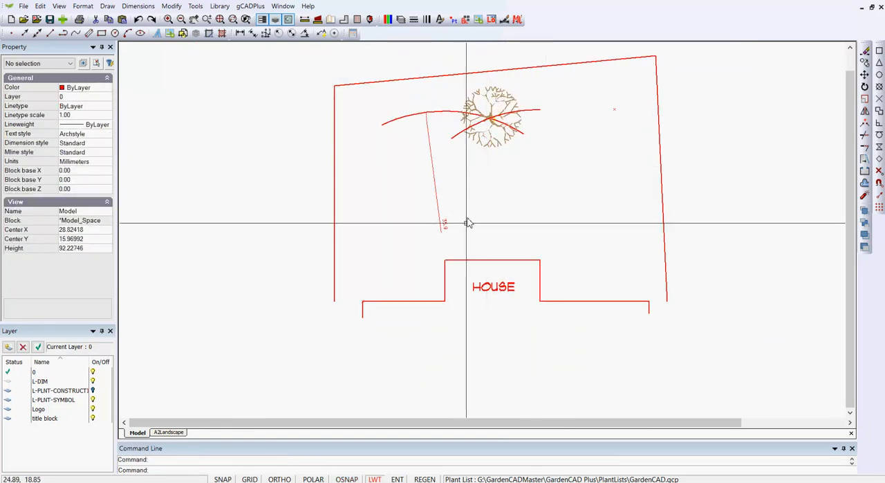
{"action": "left_click_drag", "start_coordinate": [466, 231], "coordinate": [434, 214]}
{"action": "key", "text": "Delete"}
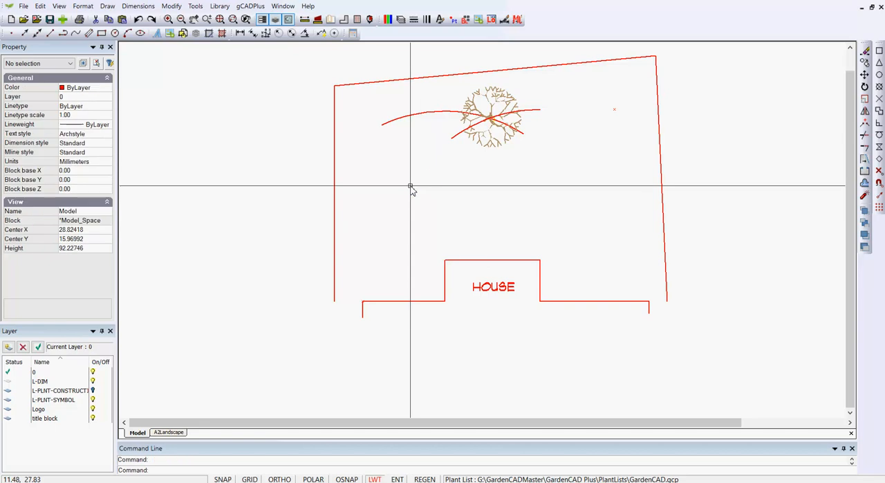
Step: Try erasing both construction arcs that cross at the tree's centre
{"action": "left_click", "coordinate": [438, 115]}
{"action": "left_click", "coordinate": [540, 112]}
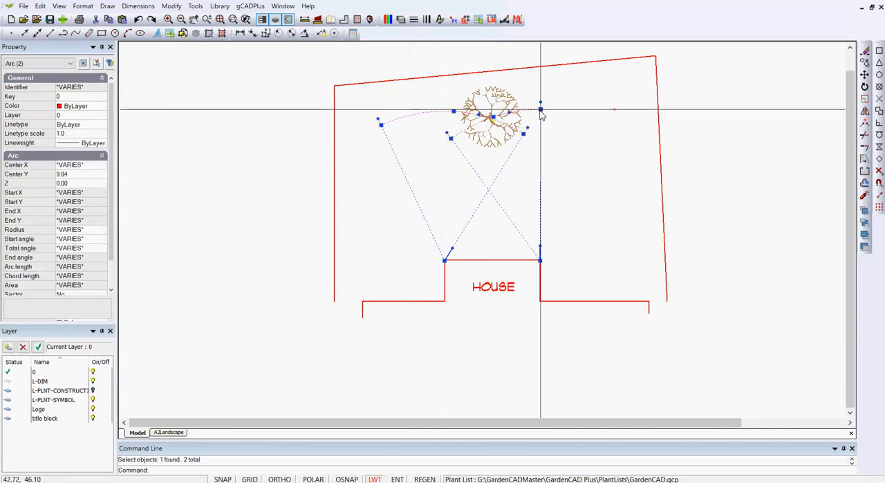
{"action": "key", "text": "Delete"}
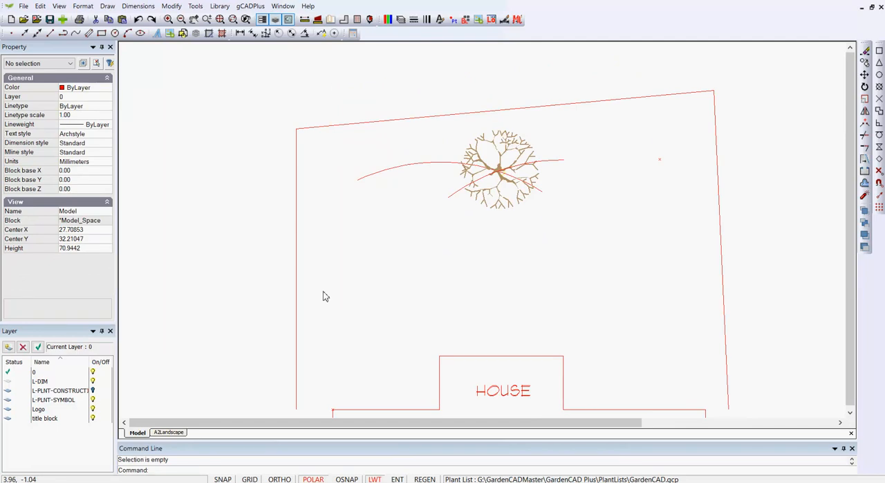
Step: Move the deciduous tree off the arc intersection to the open area beside the right boundary
{"action": "left_click", "coordinate": [501, 155]}
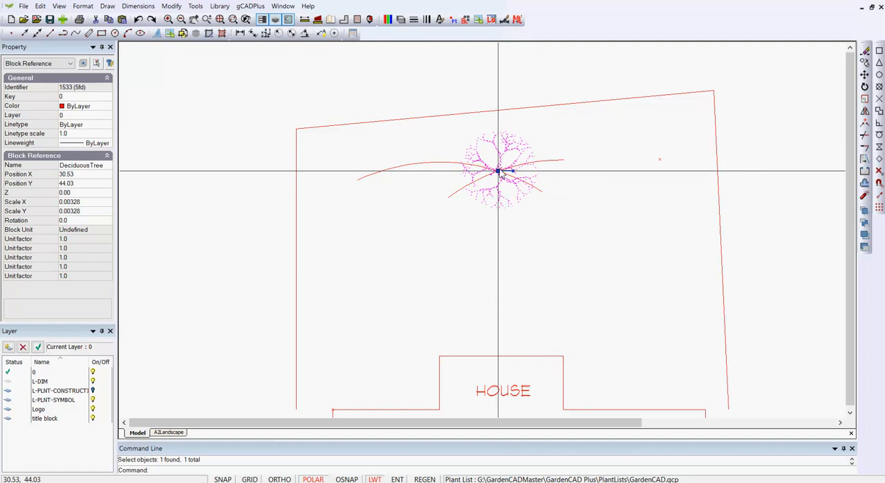
{"action": "left_click", "coordinate": [502, 171]}
{"action": "left_click", "coordinate": [684, 223]}
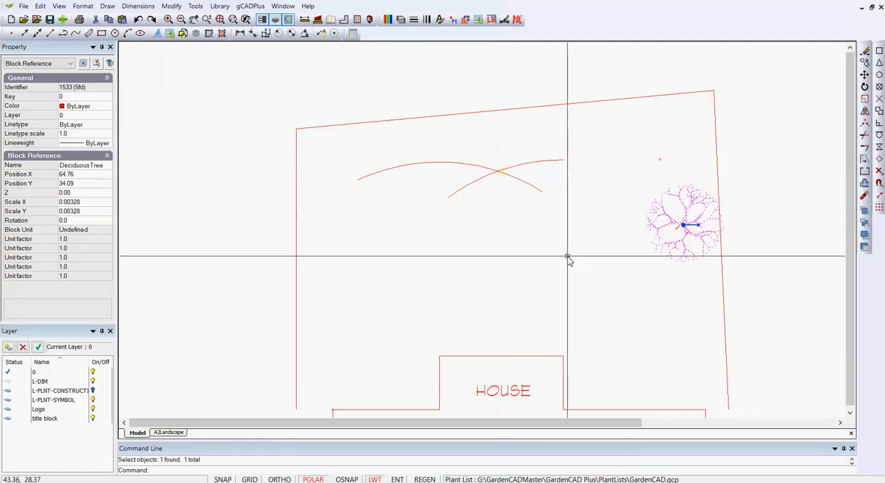
{"action": "key", "text": "Escape"}
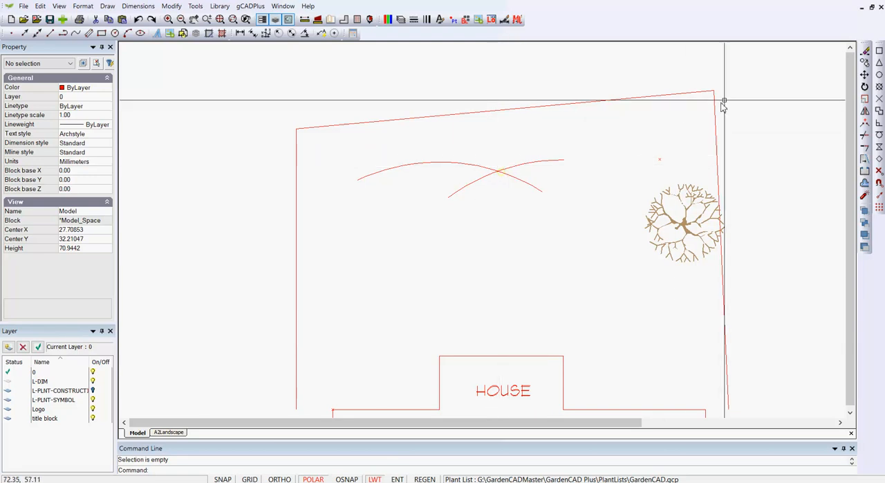
Step: Measure the distance from the midpoint of the house's upper wall to the intersection of the two arcs
{"action": "left_click", "coordinate": [305, 21]}
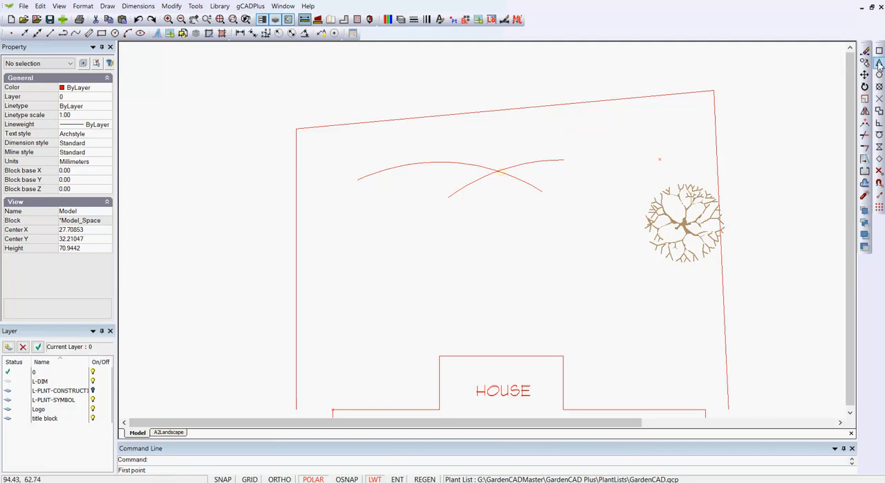
{"action": "left_click", "coordinate": [502, 357]}
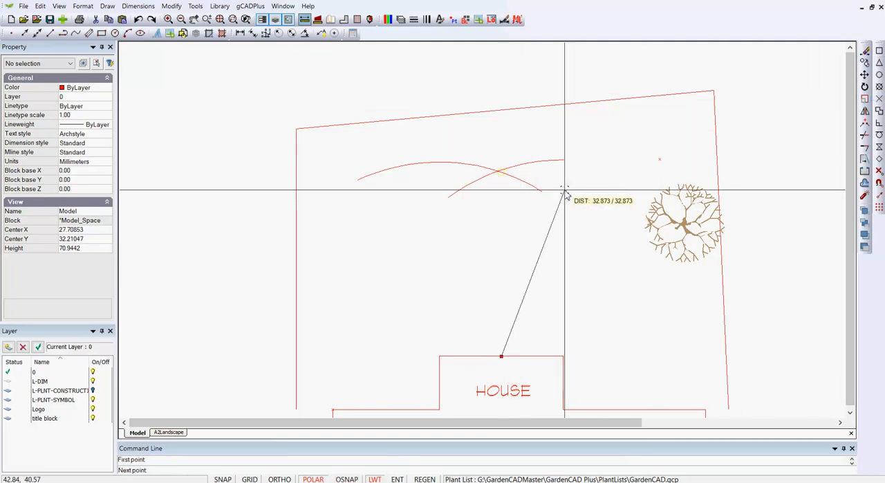
{"action": "left_click", "coordinate": [496, 171]}
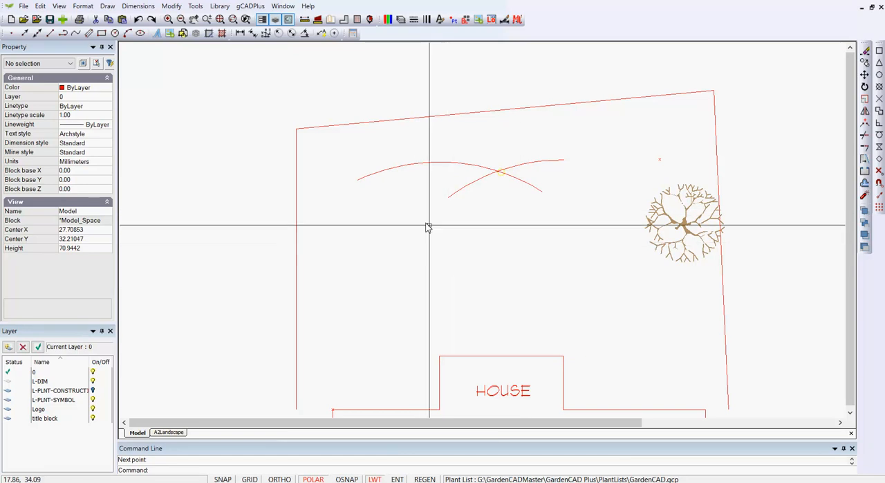
Step: Draw a 34.2 long line straight up from the midpoint of the house's upper wall, and delete the two crossing arcs
{"action": "left_click", "coordinate": [108, 6]}
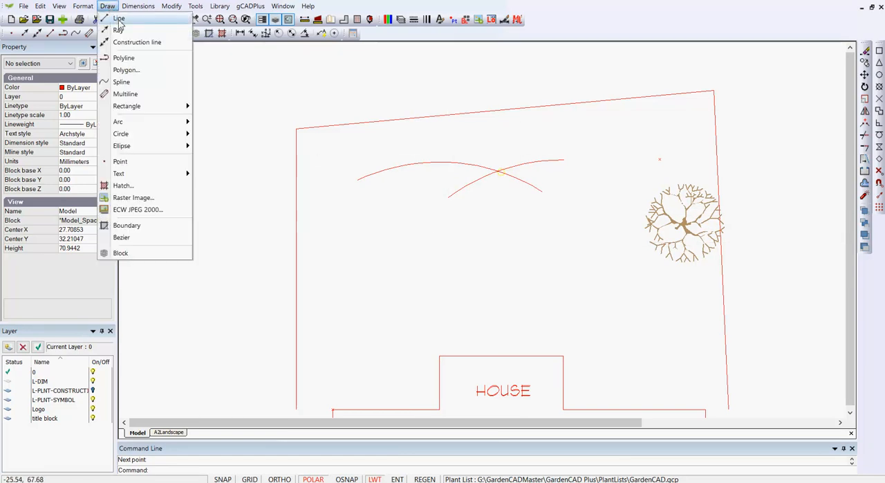
{"action": "left_click", "coordinate": [119, 20]}
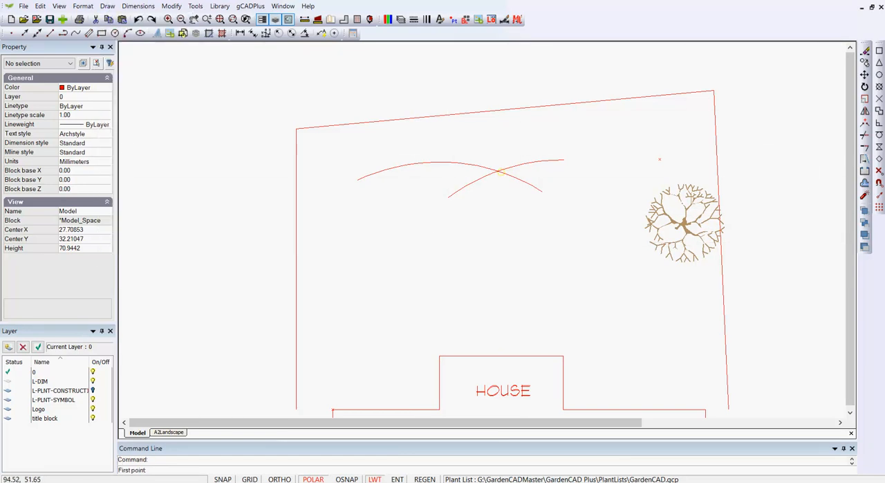
{"action": "left_click", "coordinate": [502, 357]}
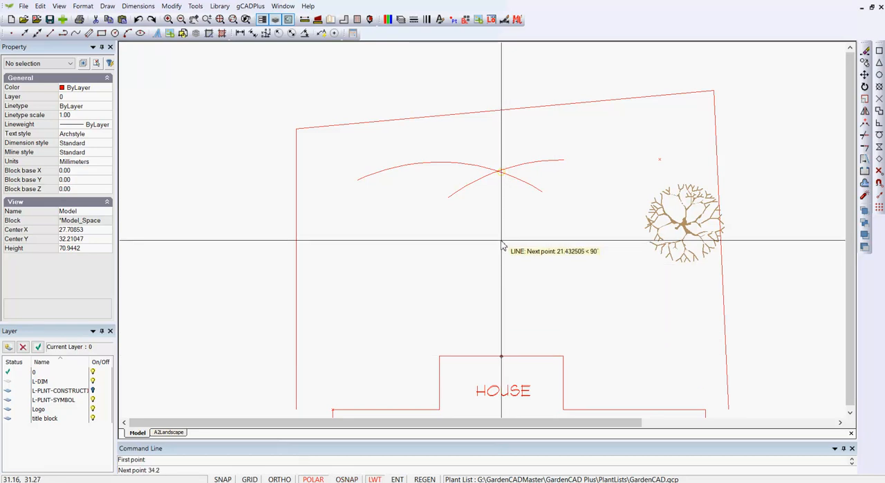
{"action": "right_click", "coordinate": [574, 242]}
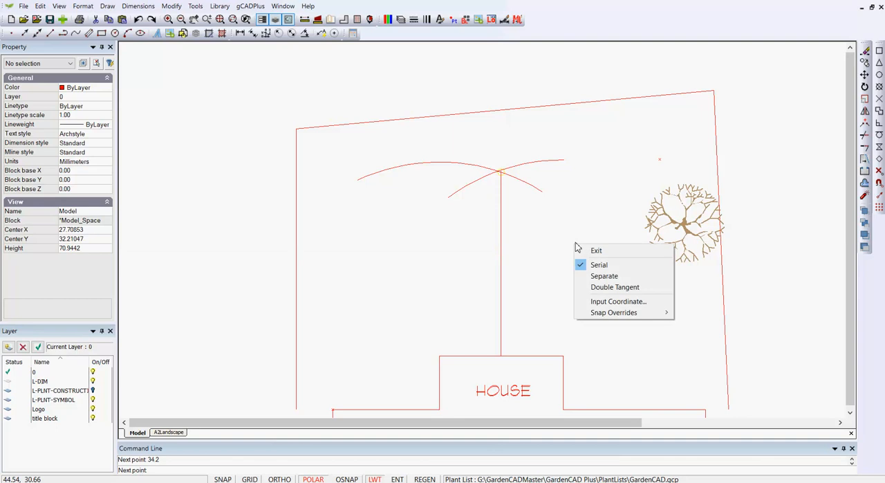
{"action": "left_click", "coordinate": [596, 250]}
{"action": "left_click_drag", "start_coordinate": [566, 220], "coordinate": [529, 149]}
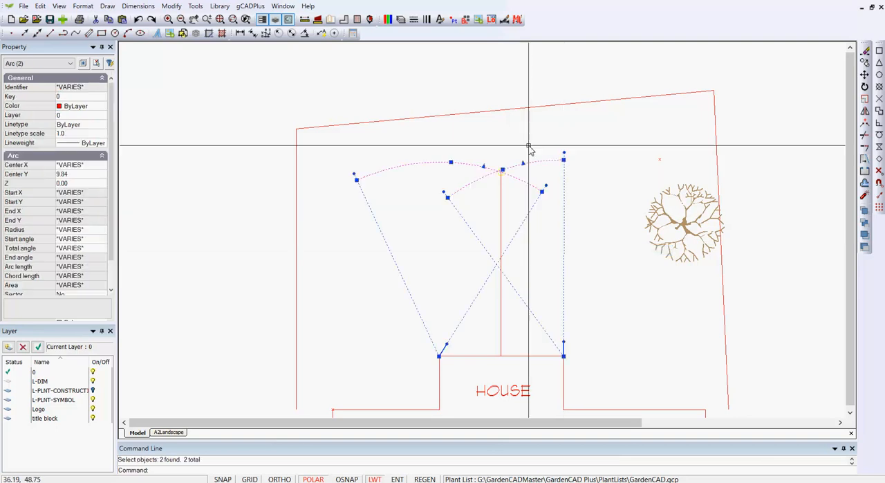
{"action": "key", "text": "Delete"}
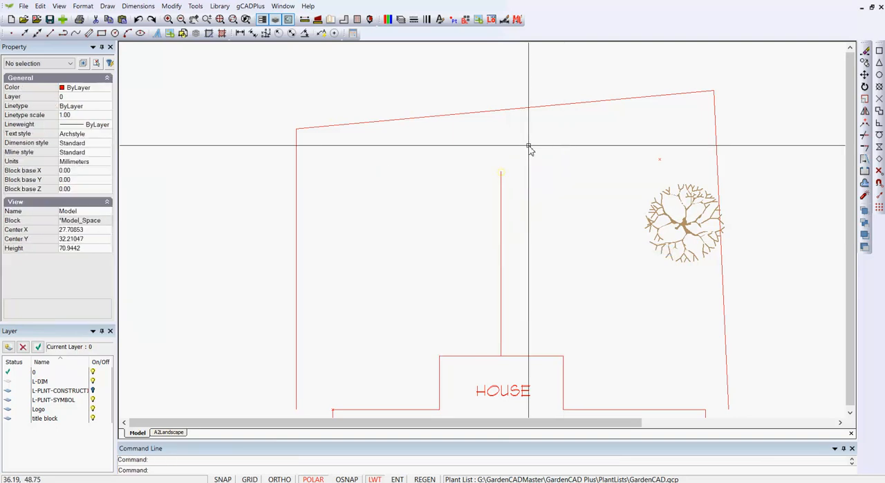
Step: Move the deciduous tree by its insertion point onto the upper end of the 34.2 line, and delete that line
{"action": "left_click", "coordinate": [687, 205]}
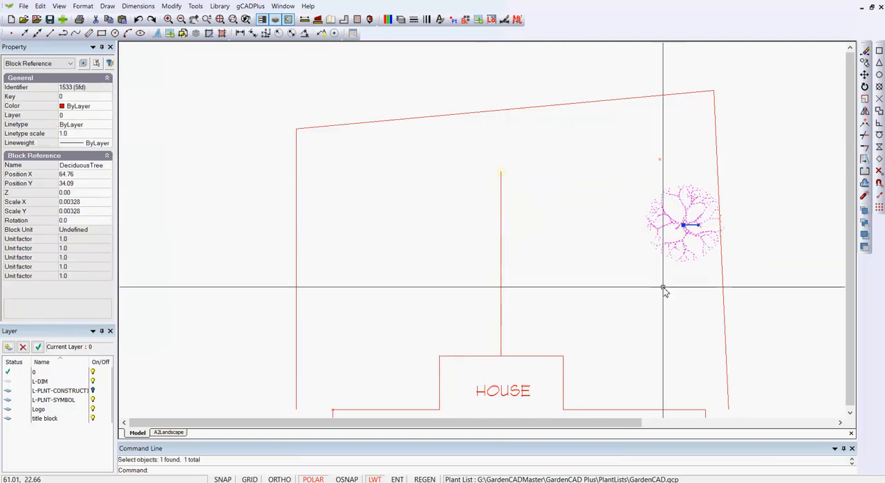
{"action": "right_click", "coordinate": [671, 237]}
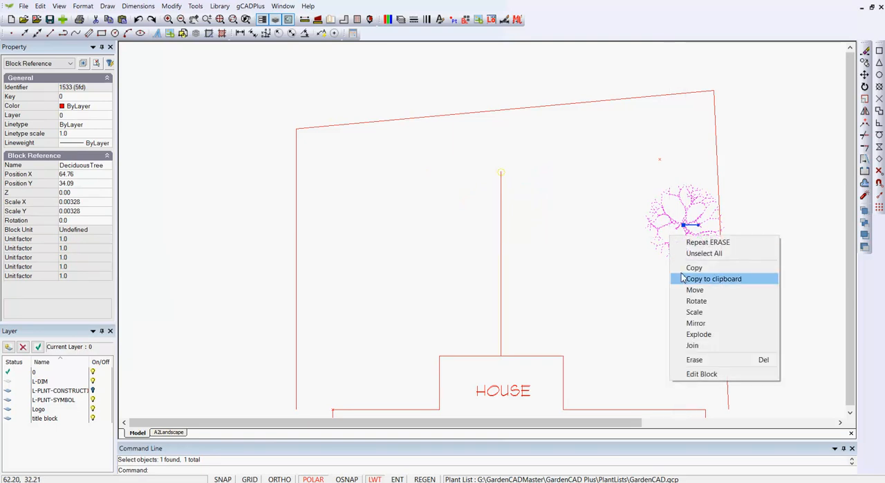
{"action": "left_click", "coordinate": [697, 289]}
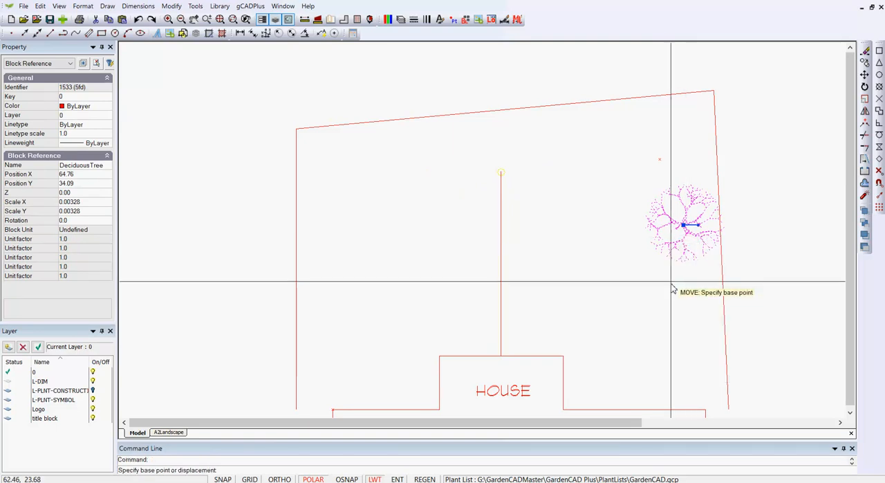
{"action": "left_click", "coordinate": [685, 226]}
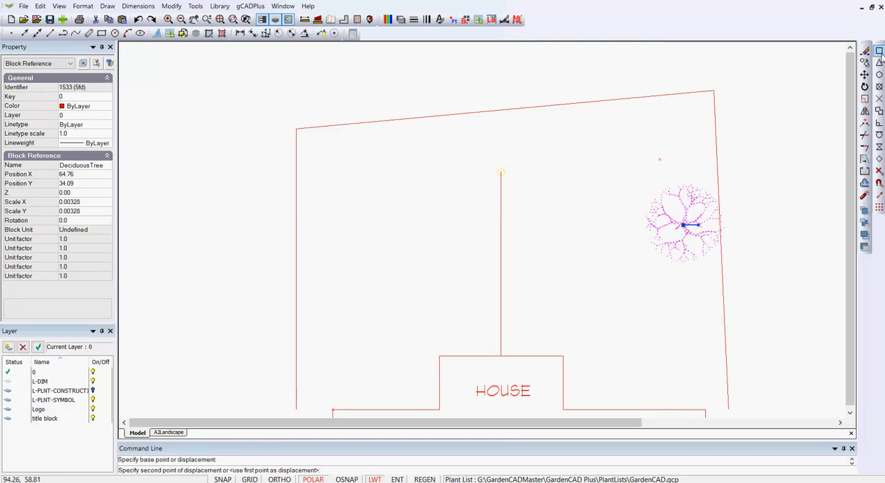
{"action": "left_click", "coordinate": [501, 172]}
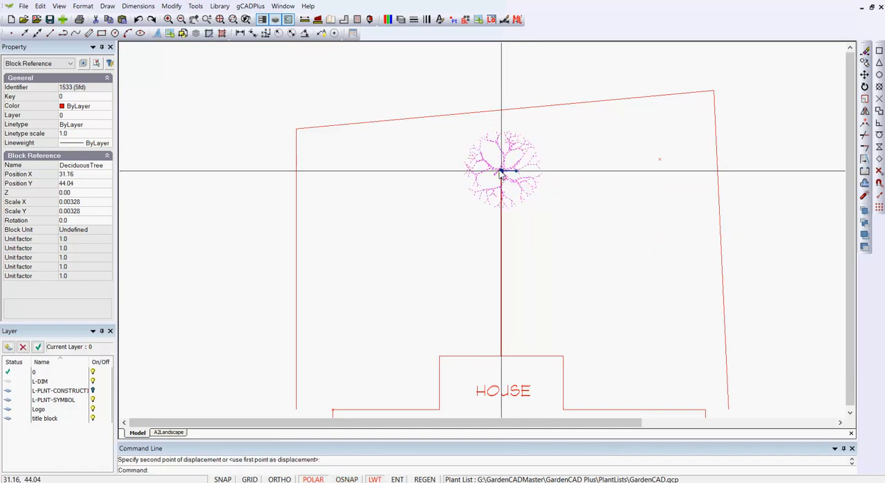
{"action": "key", "text": "Escape"}
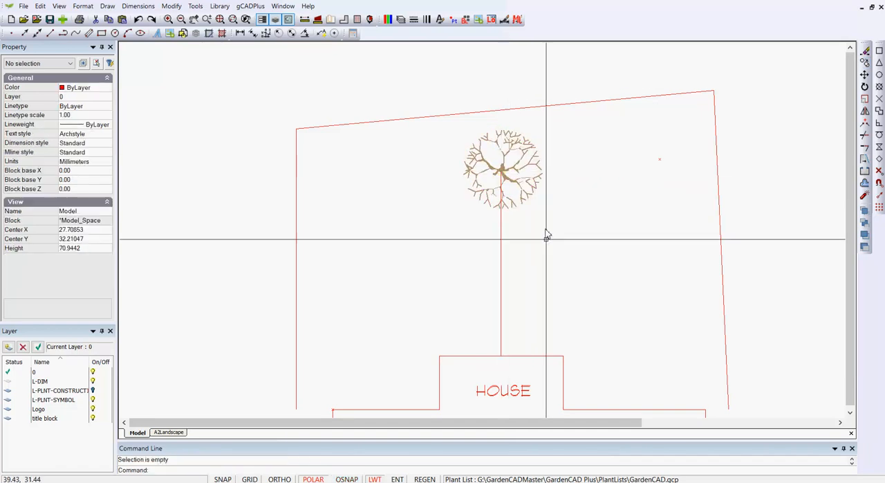
{"action": "left_click", "coordinate": [501, 309]}
{"action": "key", "text": "Delete"}
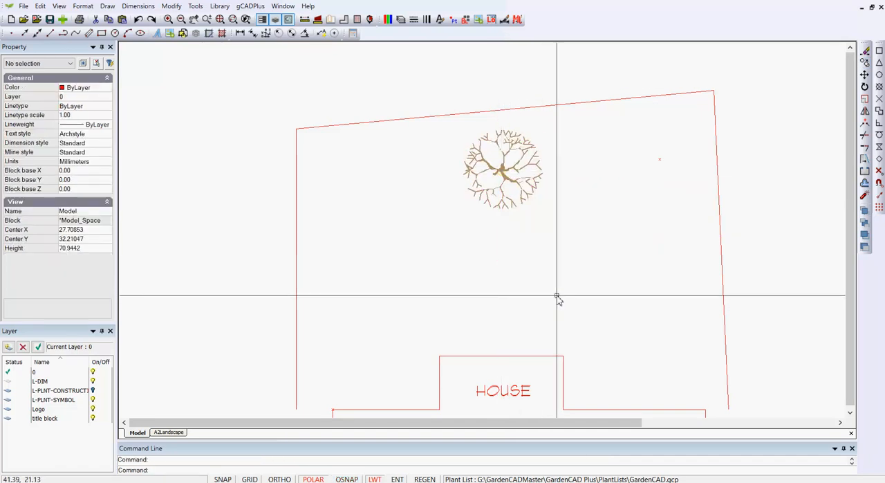